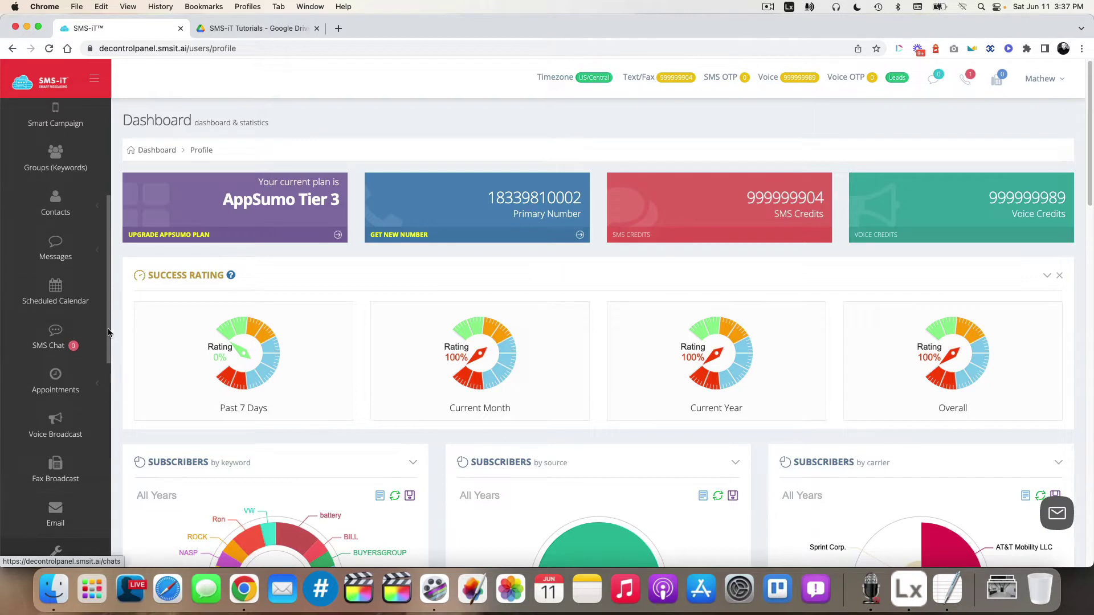
# Open the Mobile Page Builder from the Smart Tools and start a new mobile splash page.
pyautogui.scroll(-6, 103, 433)
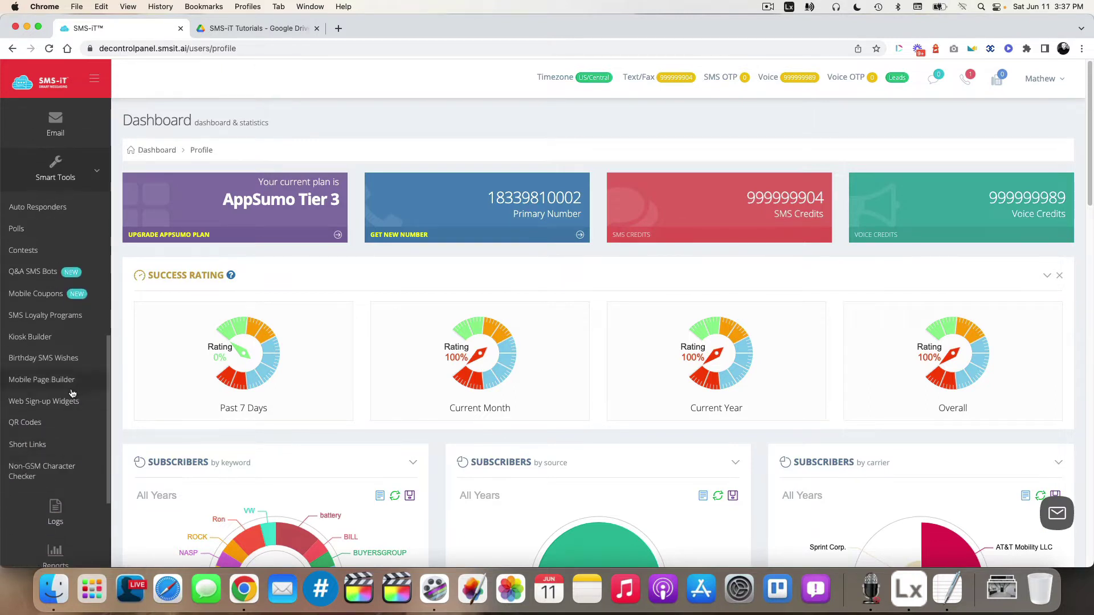
pyautogui.click(52, 381)
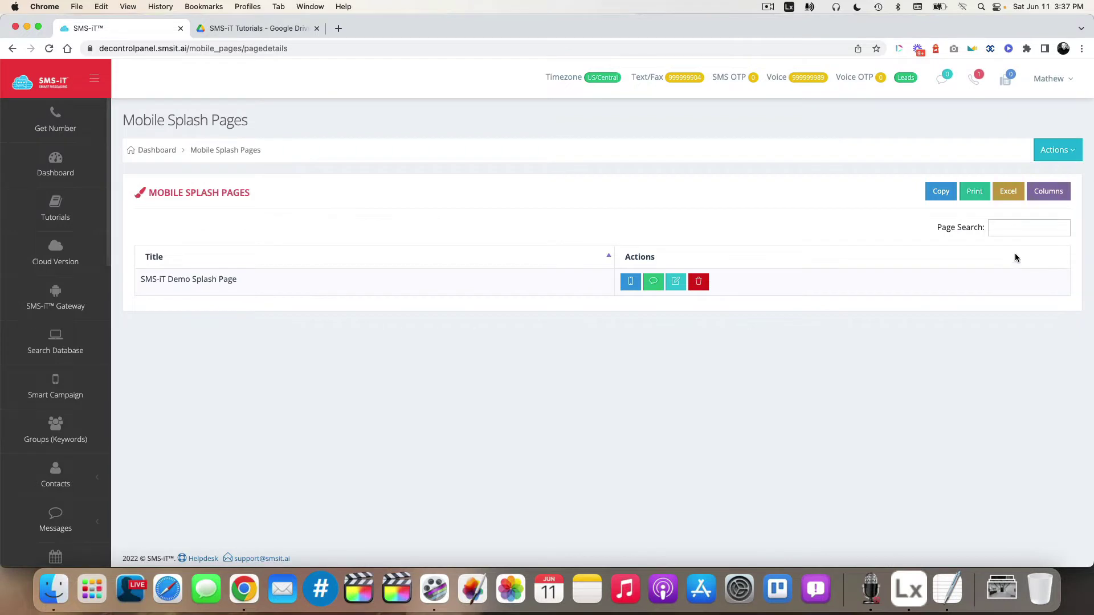
pyautogui.click(1057, 150)
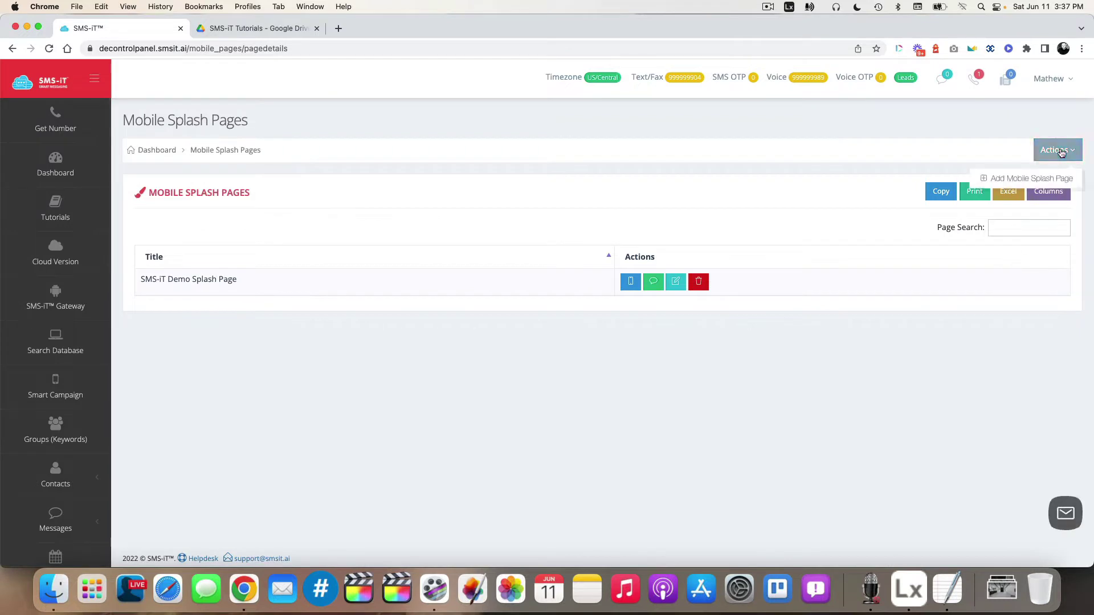
pyautogui.click(1035, 178)
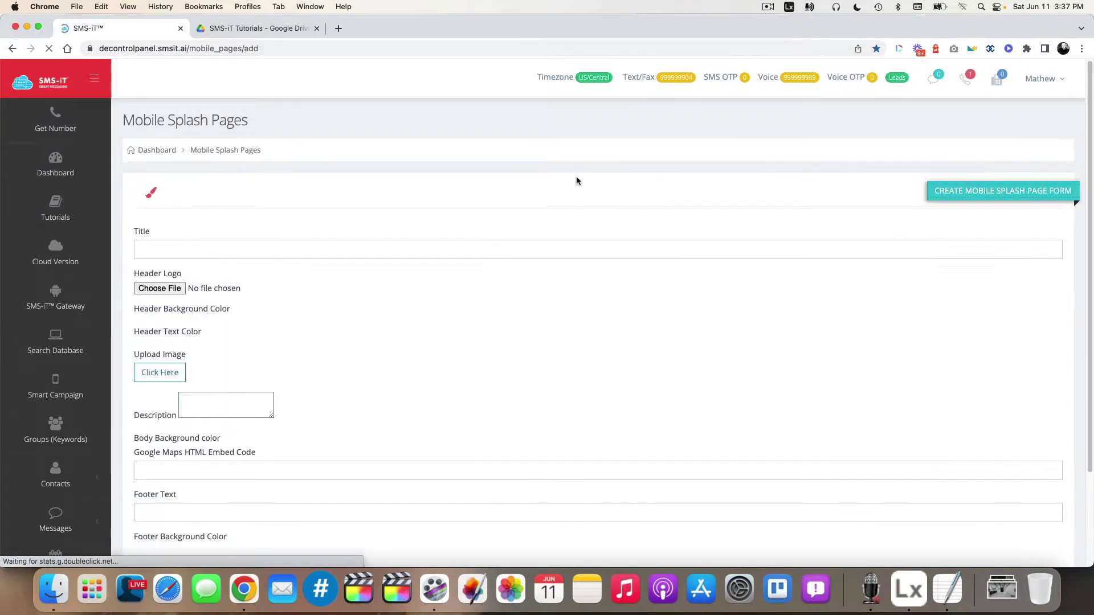
# Look over the fields of the splash page creation form and the available Smart Tools.
pyautogui.scroll(-3, 359, 324)
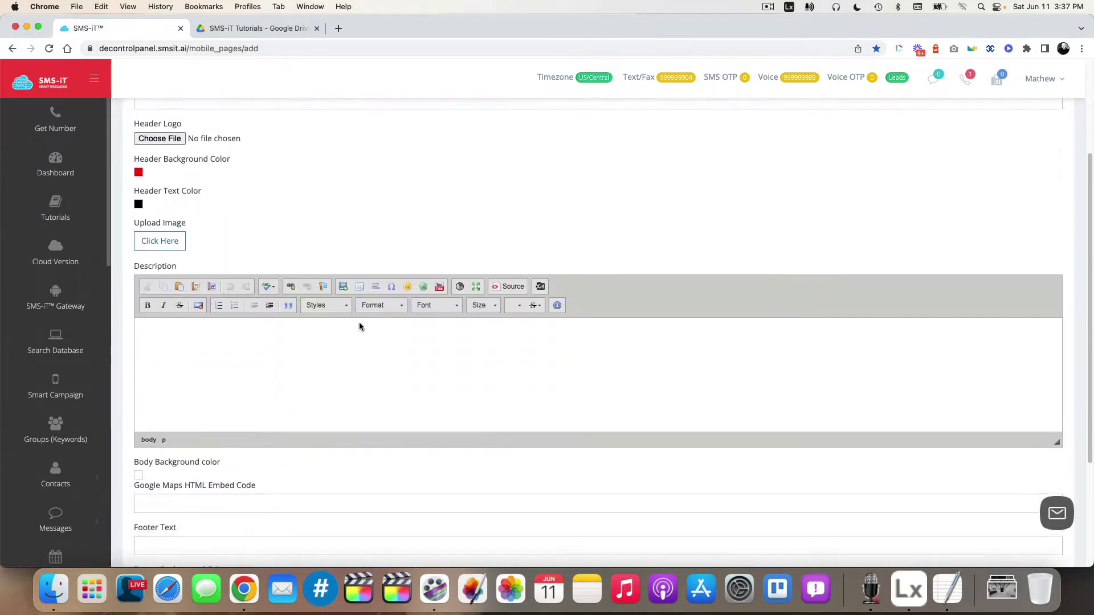
pyautogui.scroll(-1, 359, 326)
pyautogui.scroll(-3, 360, 323)
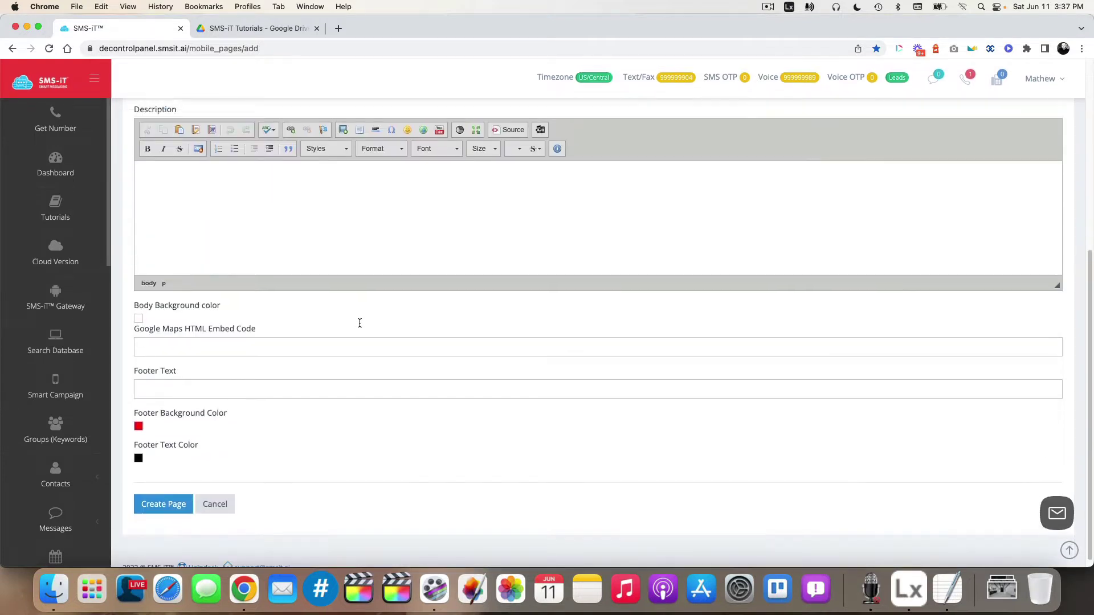
pyautogui.scroll(6, 360, 323)
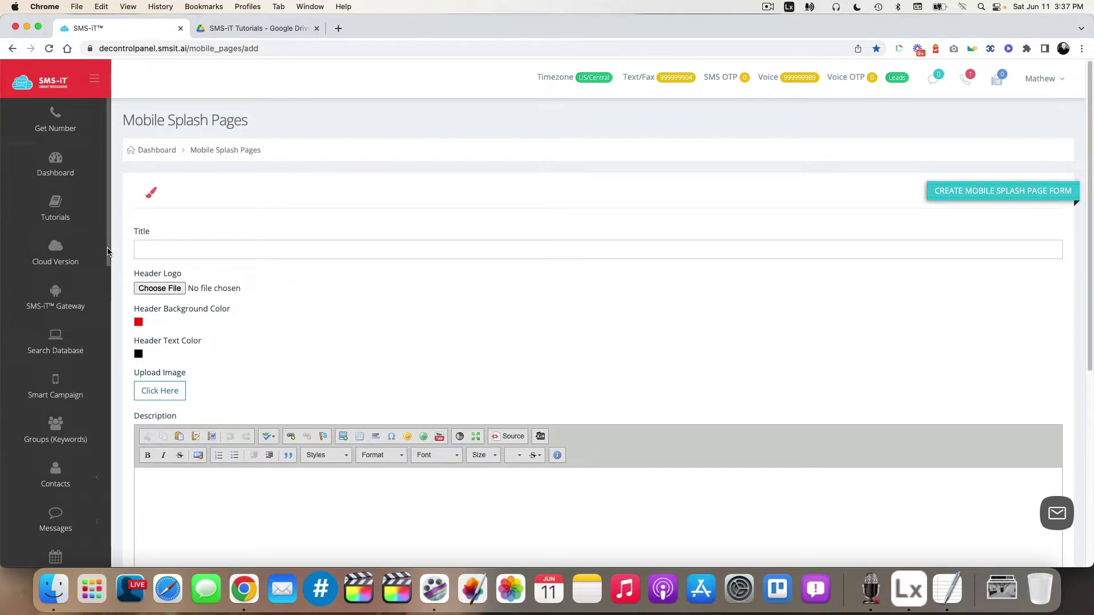
pyautogui.scroll(-8, 109, 252)
pyautogui.scroll(-2, 117, 410)
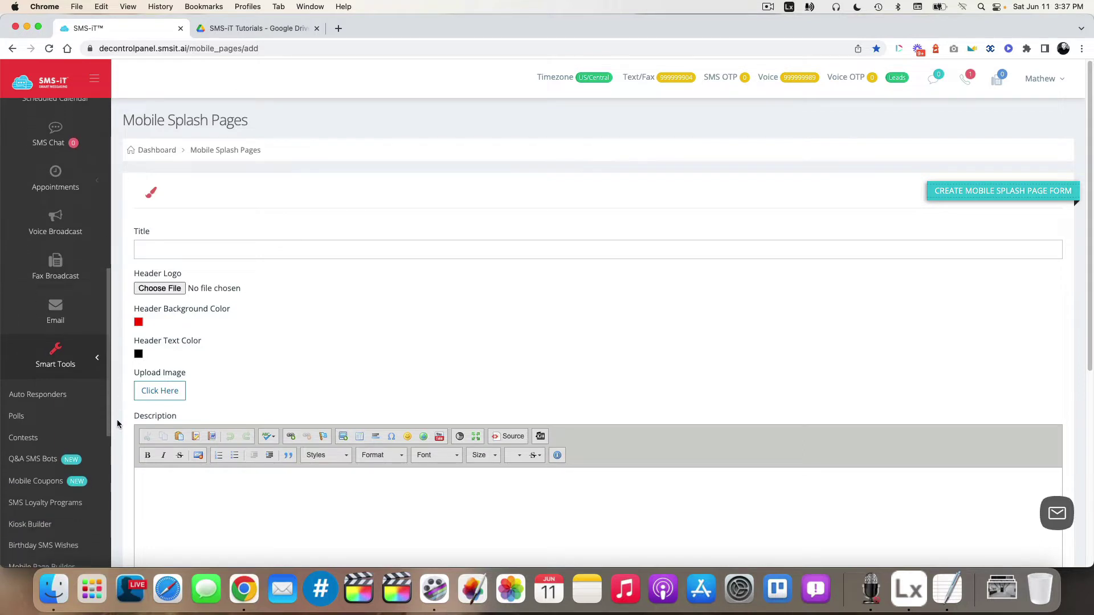
pyautogui.scroll(-6, 118, 422)
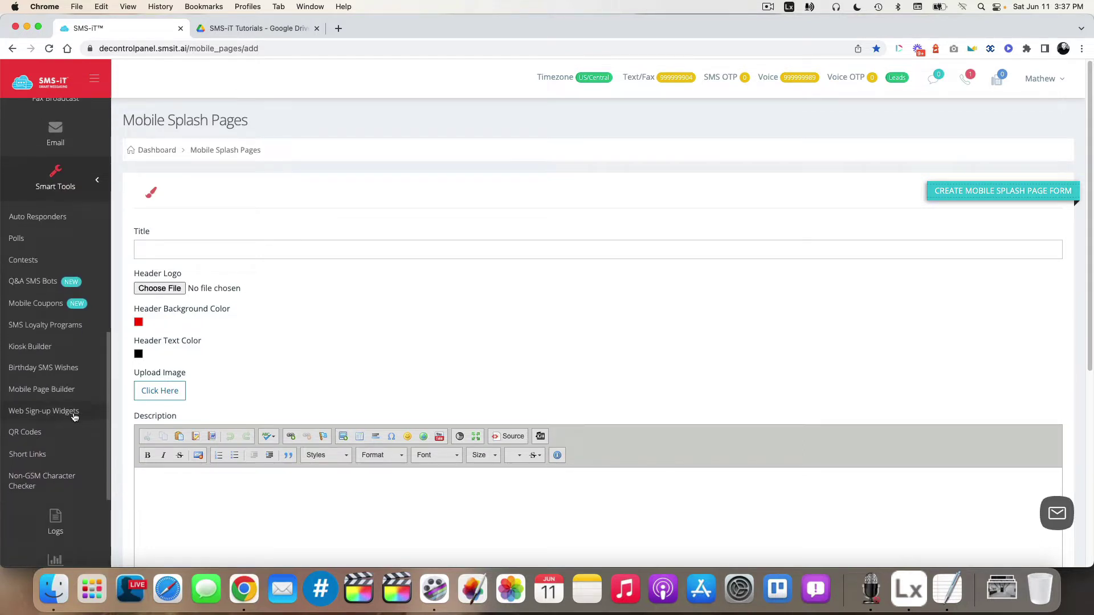
# Title the splash page "Complete Info Page" and set its header background color to white.
pyautogui.click(386, 254)
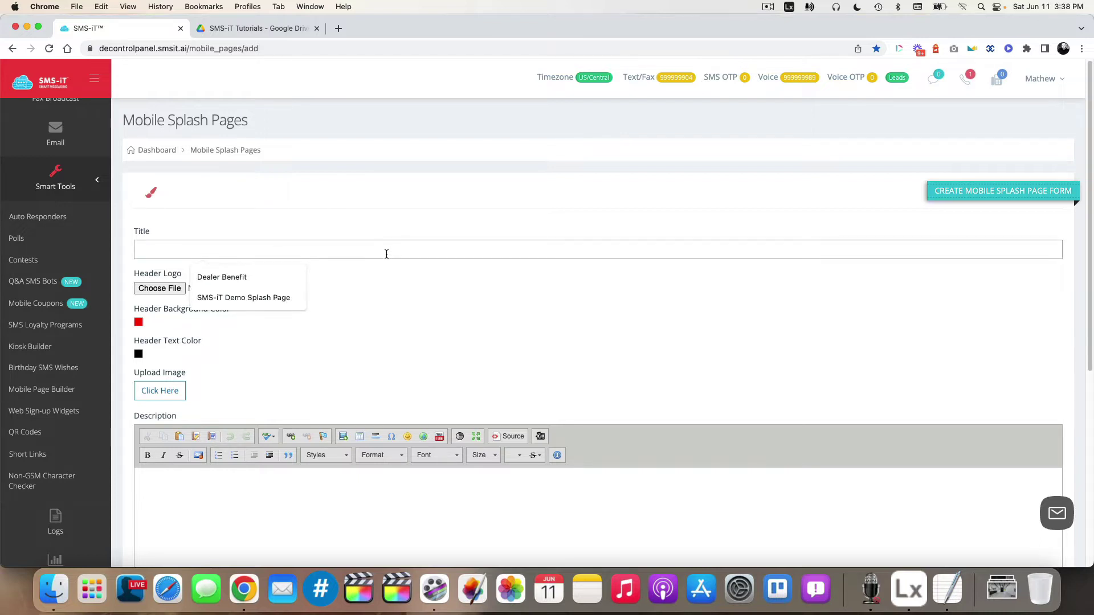
pyautogui.write('Co')
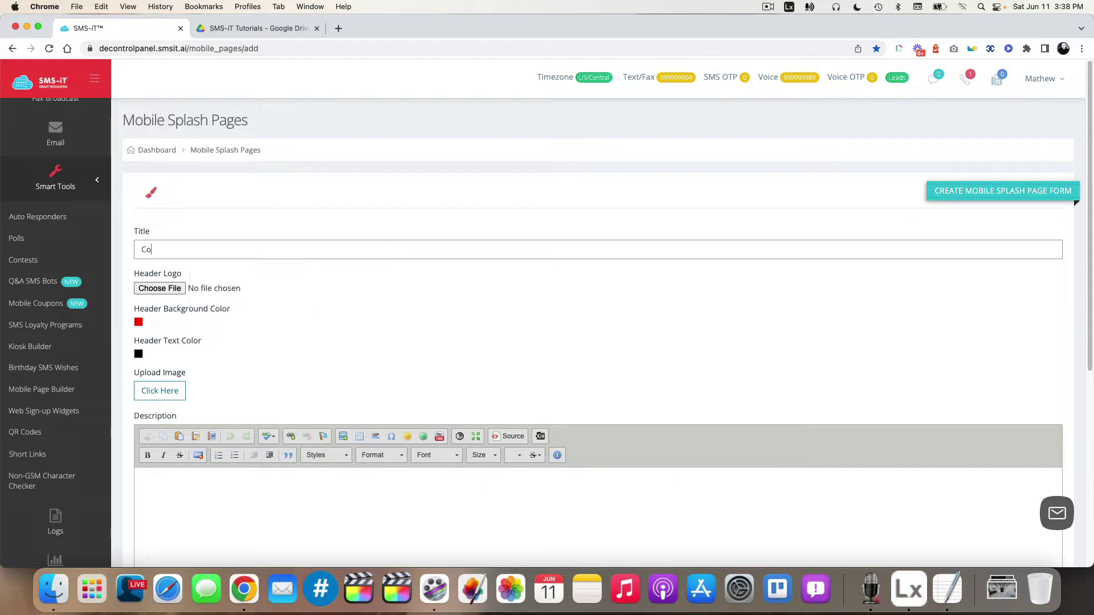
pyautogui.write('mplete Info Page')
pyautogui.click(139, 325)
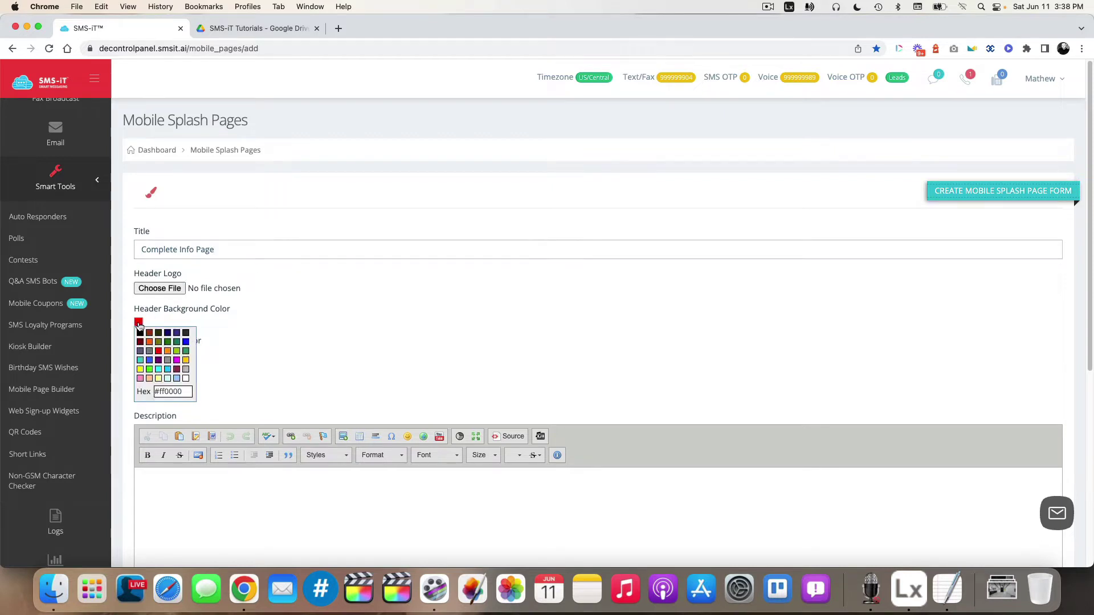
pyautogui.click(185, 379)
# Switch to TextEdit and copy the entire iframe code from the Web Signup Widget document.
pyautogui.scroll(-2, 275, 363)
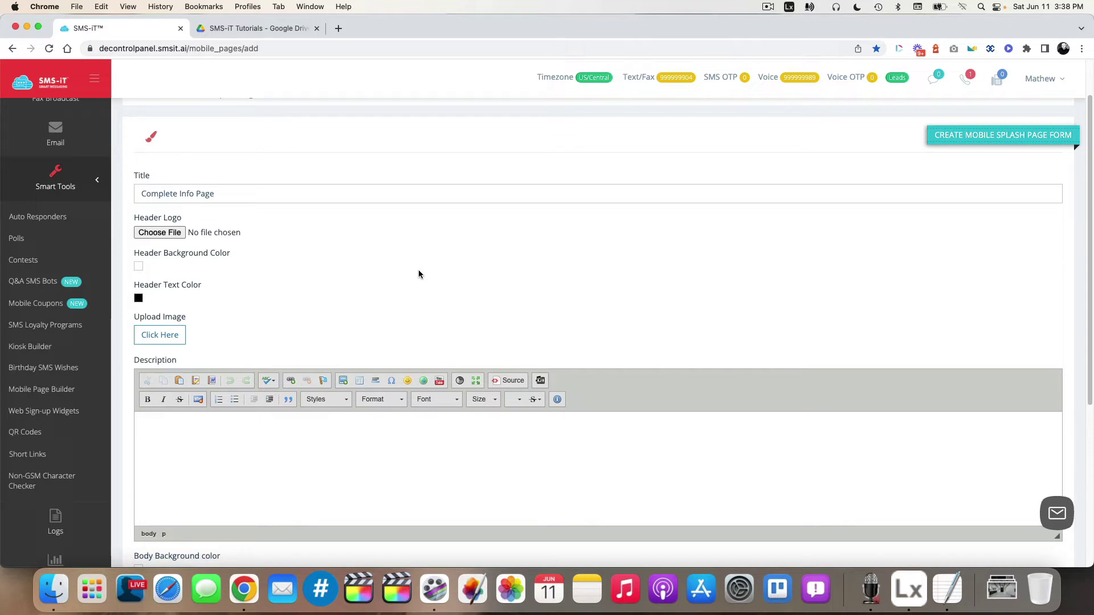
pyautogui.press('super+Tab')
pyautogui.press('super+Tab')
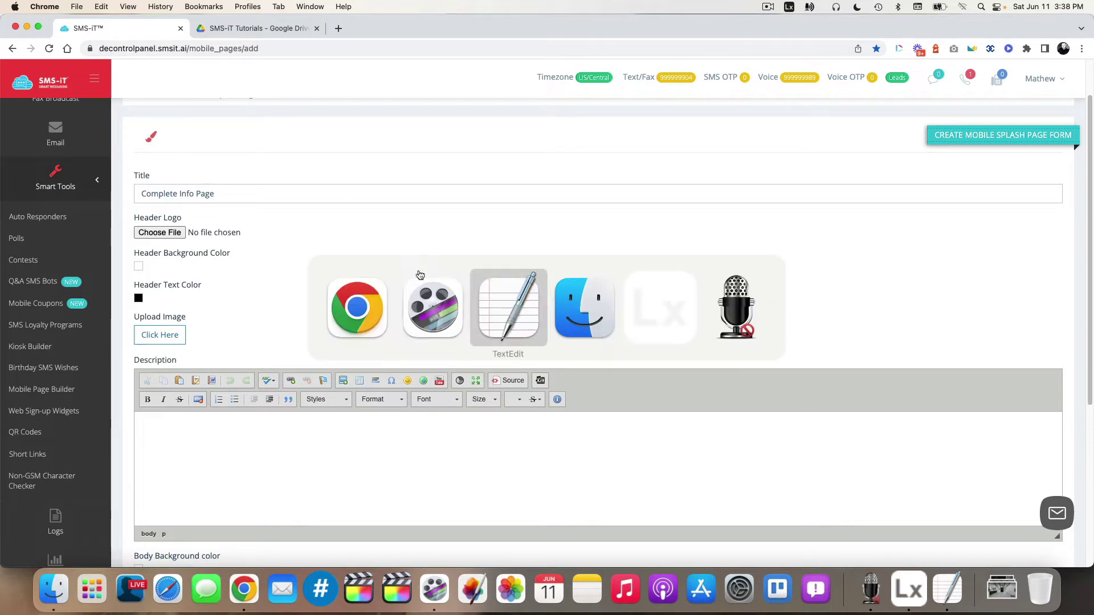
pyautogui.moveTo(772, 234); pyautogui.dragTo(473, 196)
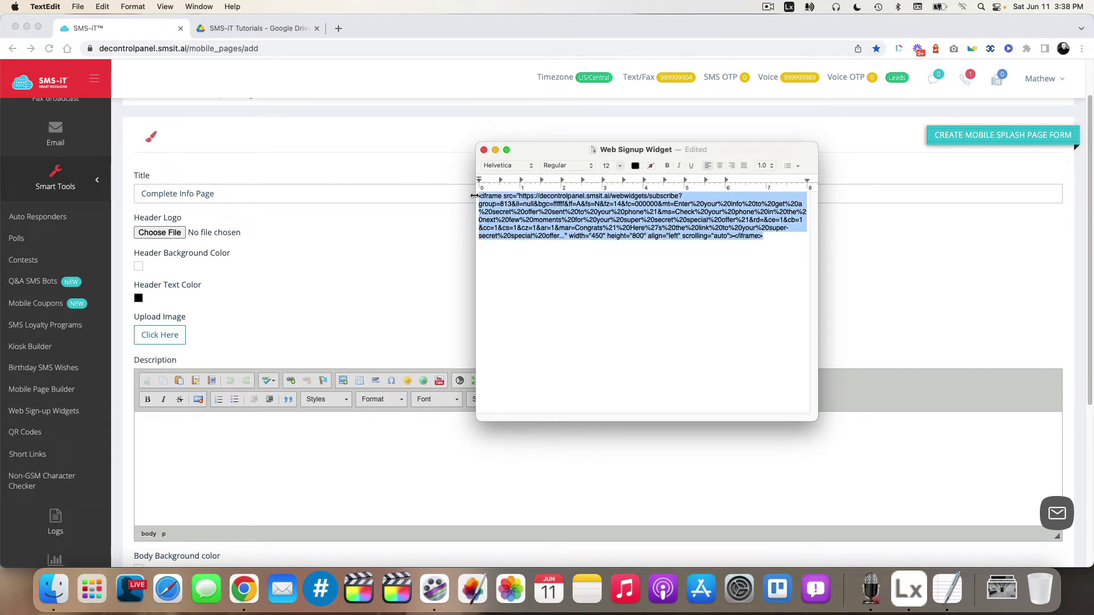
pyautogui.rightClick(566, 214)
pyautogui.click(601, 317)
# Back in Chrome, paste the iframe code into the Description's HTML source and return to the rendered view.
pyautogui.click(313, 473)
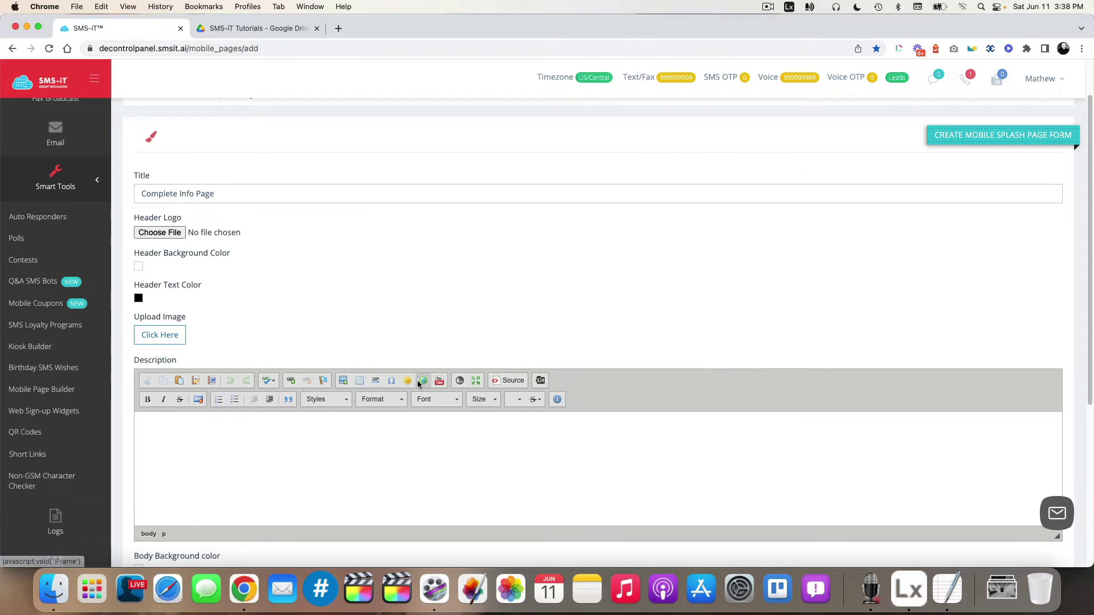
pyautogui.scroll(1, 419, 381)
pyautogui.scroll(-2, 419, 381)
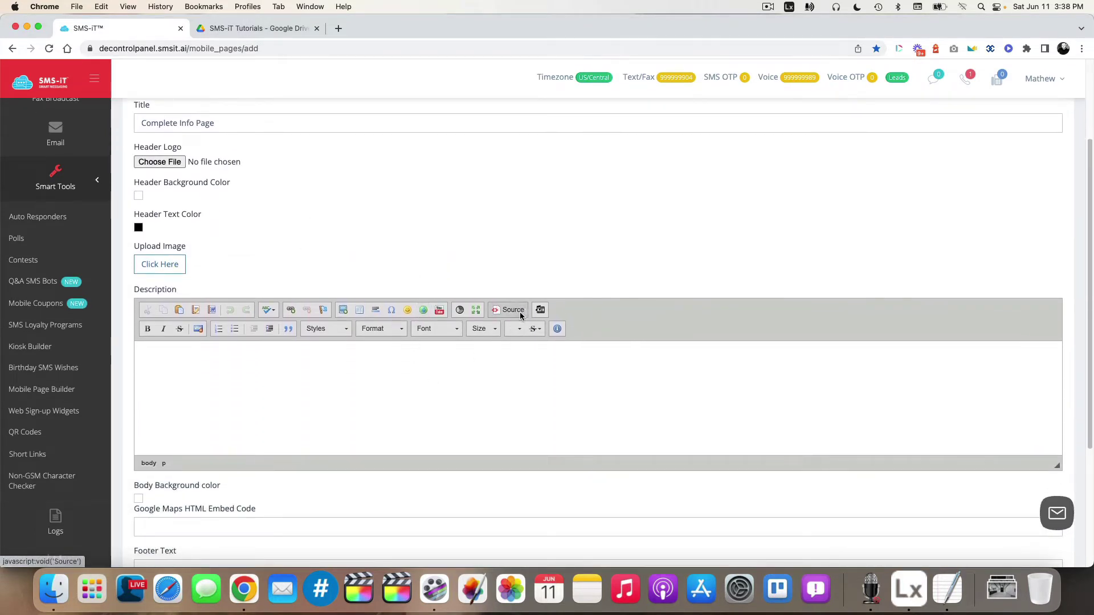
pyautogui.click(511, 312)
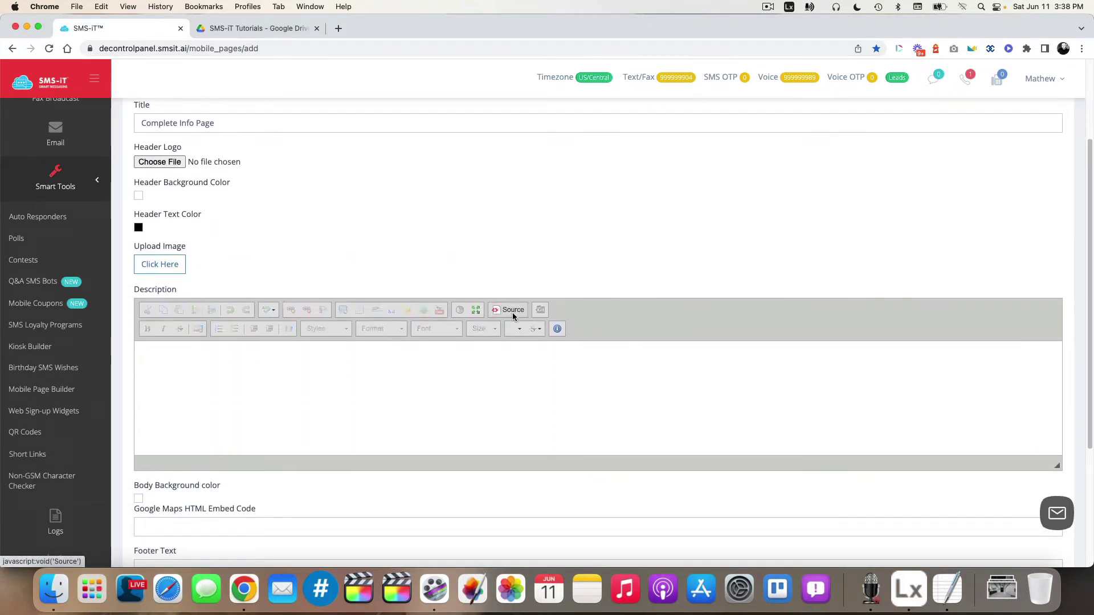
pyautogui.click(362, 376)
pyautogui.press('super+v')
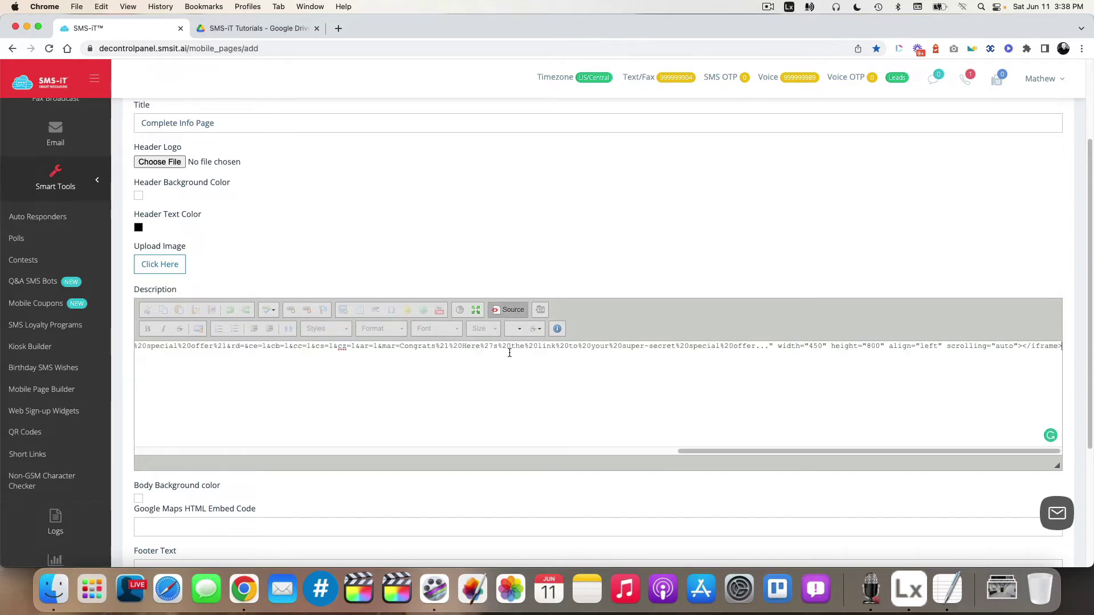
pyautogui.click(511, 308)
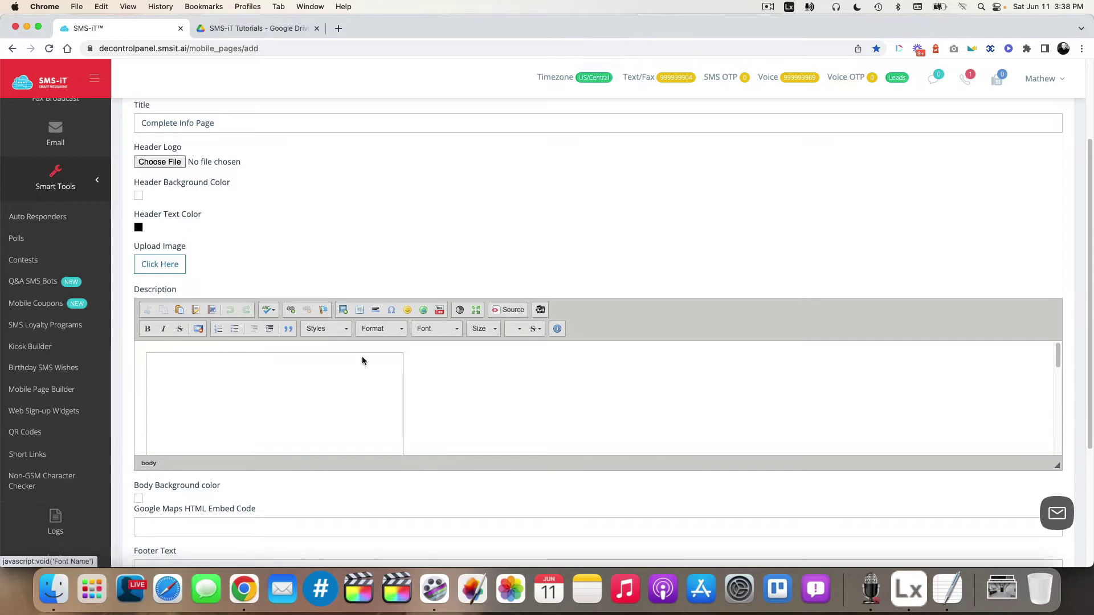
# Set the splash page's footer background color to white.
pyautogui.scroll(-5, 473, 388)
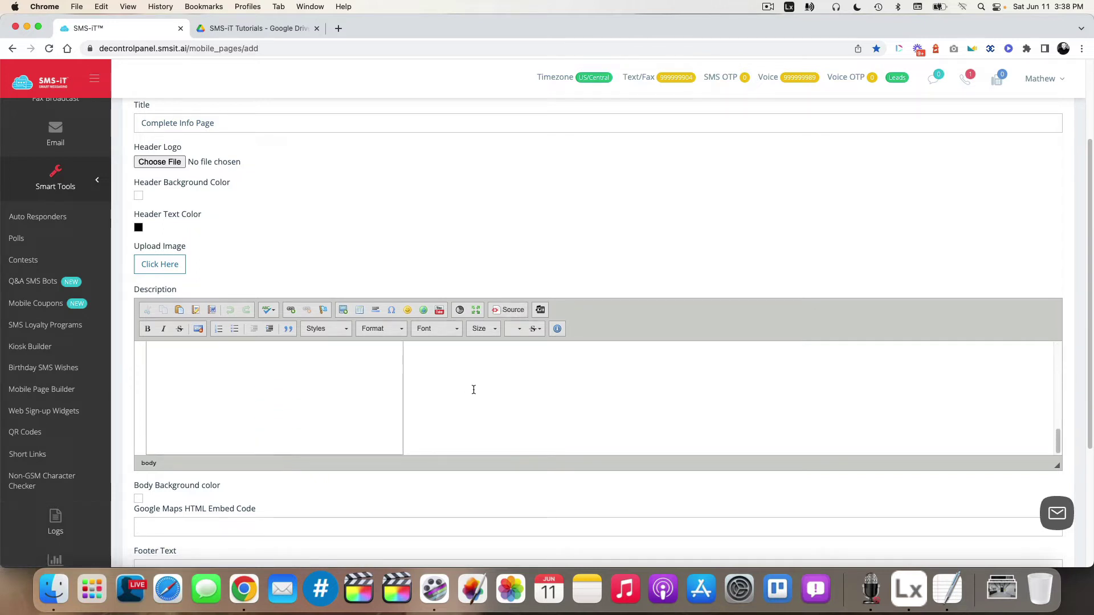
pyautogui.scroll(-5, 473, 389)
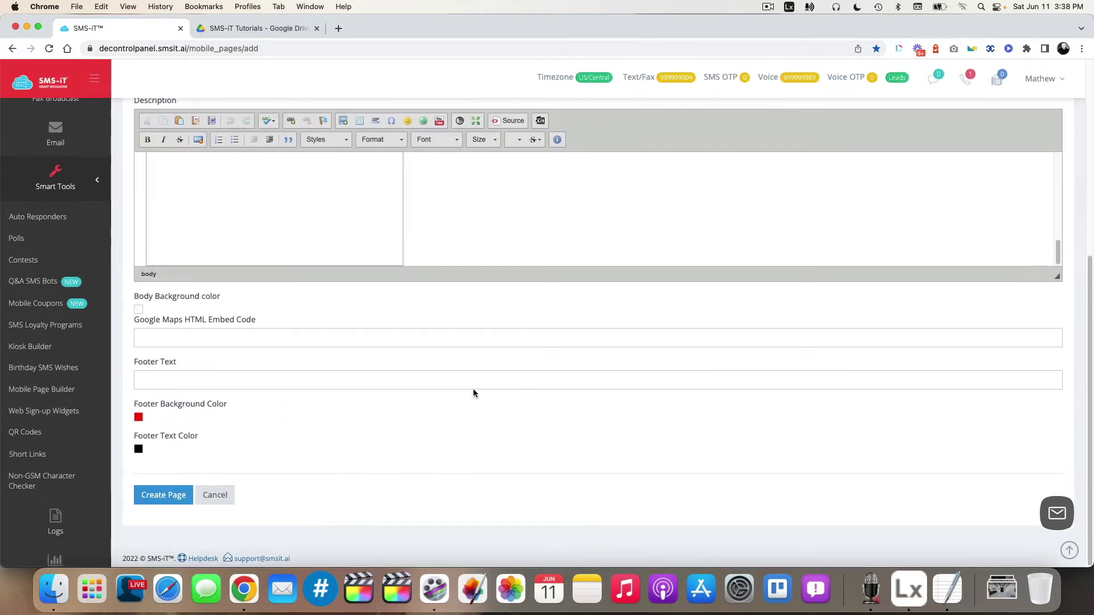
pyautogui.scroll(4, 473, 389)
pyautogui.scroll(5, 474, 389)
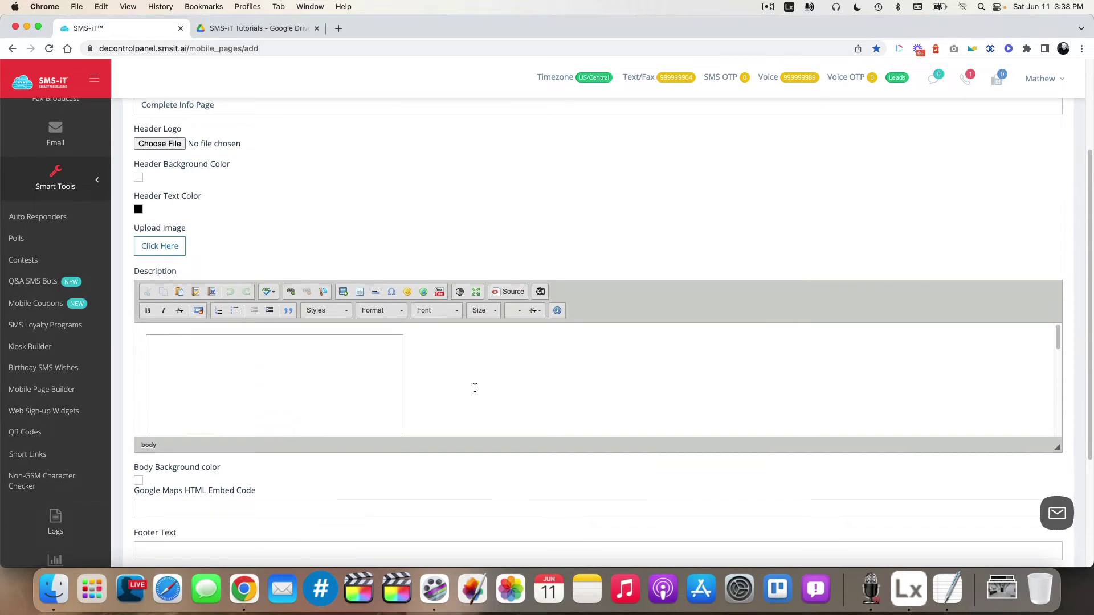
pyautogui.scroll(-3, 447, 171)
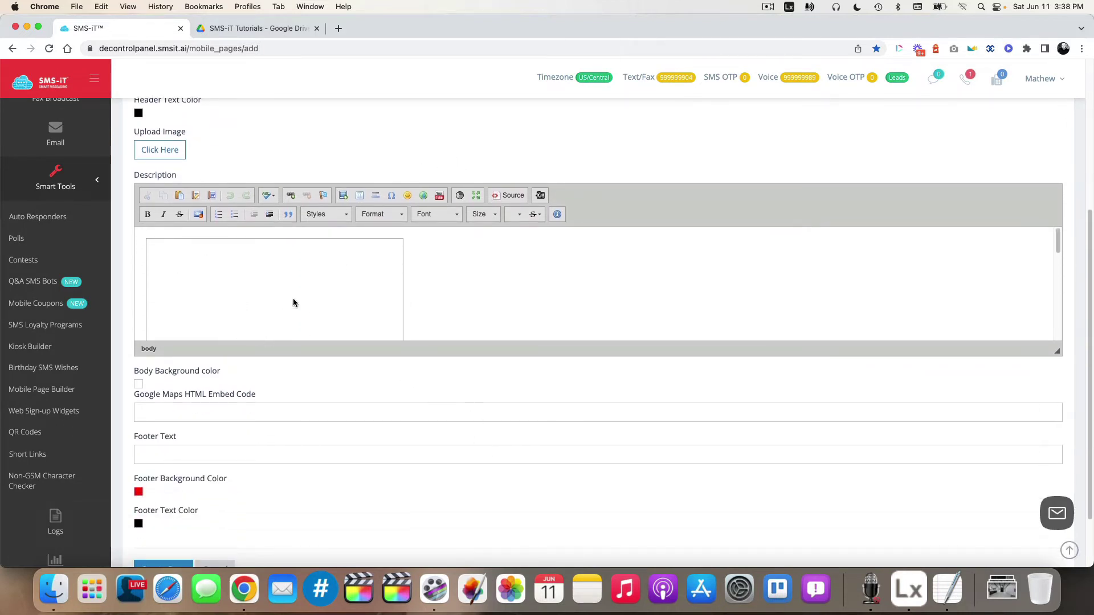
pyautogui.scroll(-2, 354, 375)
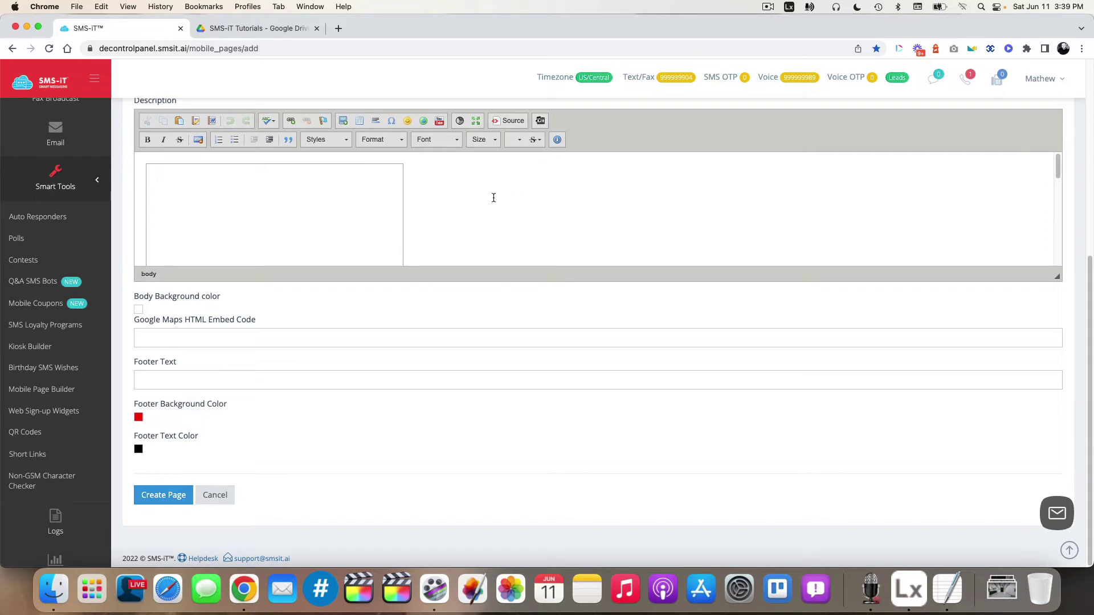
pyautogui.click(138, 419)
pyautogui.click(185, 476)
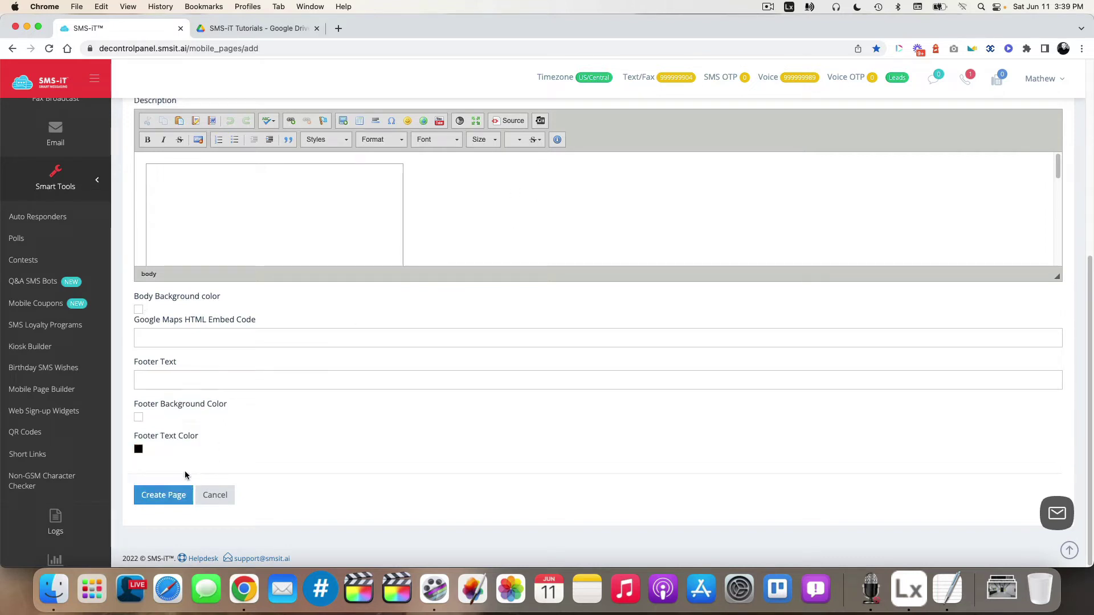
# Set the footer text to "Copyright © 2022" and create the page.
pyautogui.click(206, 383)
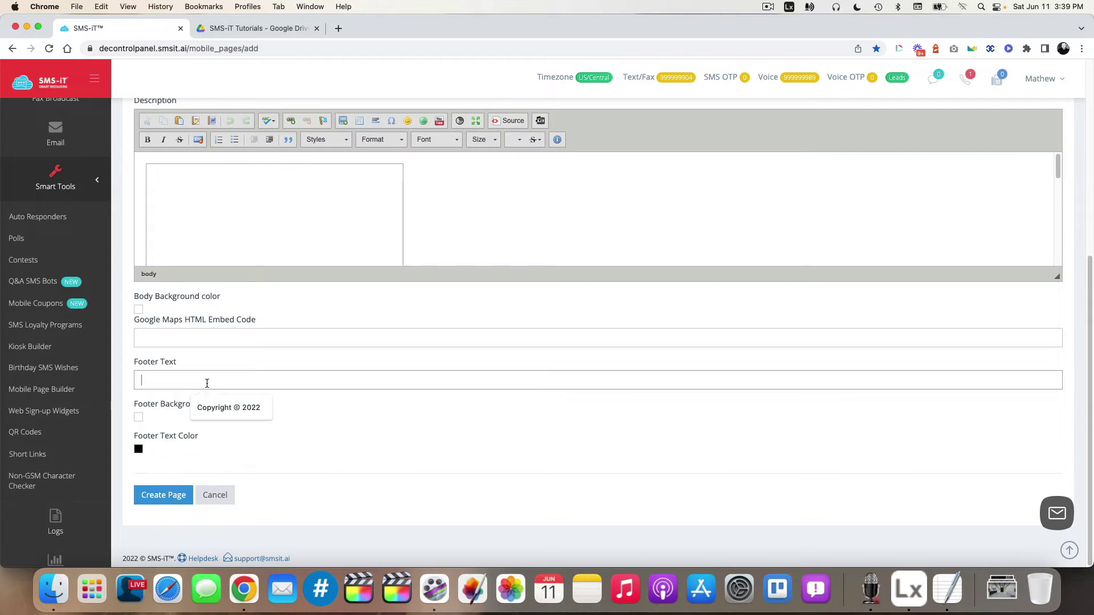
pyautogui.write('COp')
pyautogui.press('Down')
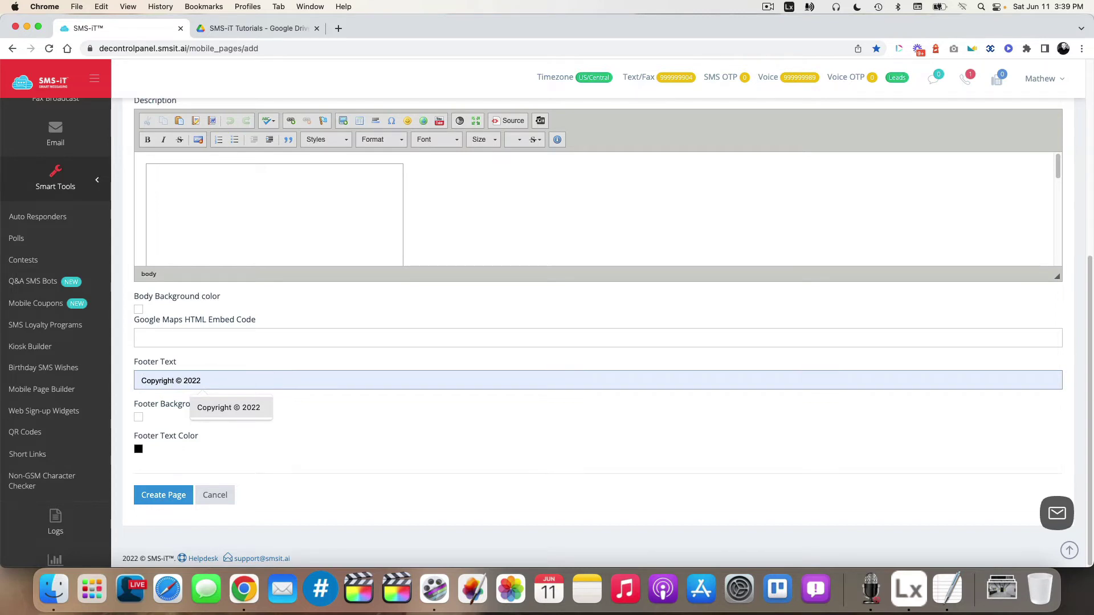
pyautogui.press('BackSpace')
pyautogui.press('BackSpace')
pyautogui.press('BackSpace')
pyautogui.press('Down')
pyautogui.press('Down')
pyautogui.press('Escape')
pyautogui.click(178, 386)
pyautogui.click(230, 406)
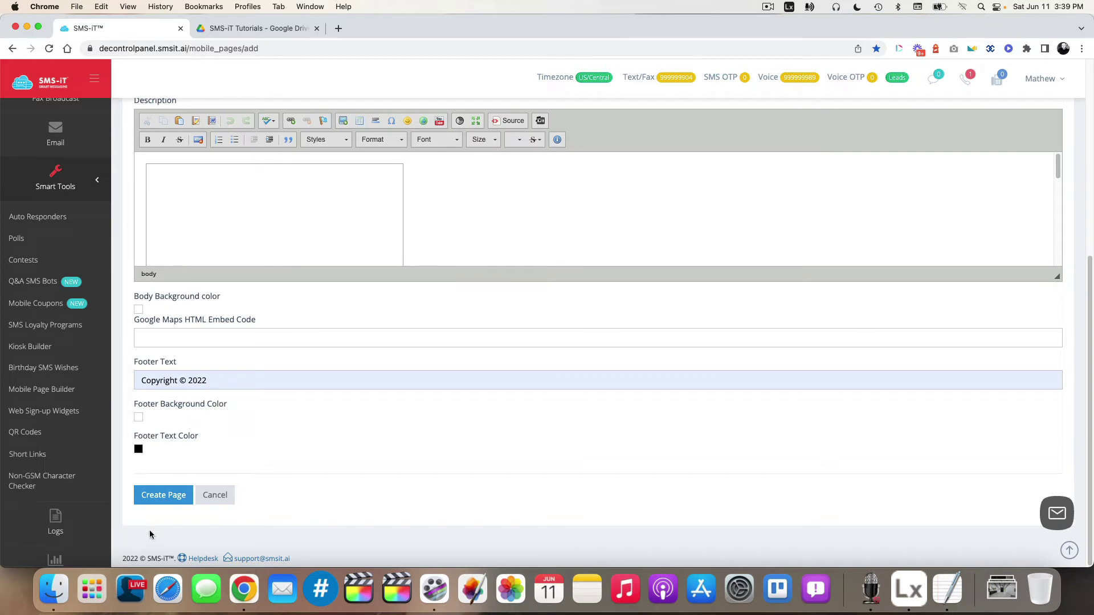
pyautogui.click(158, 500)
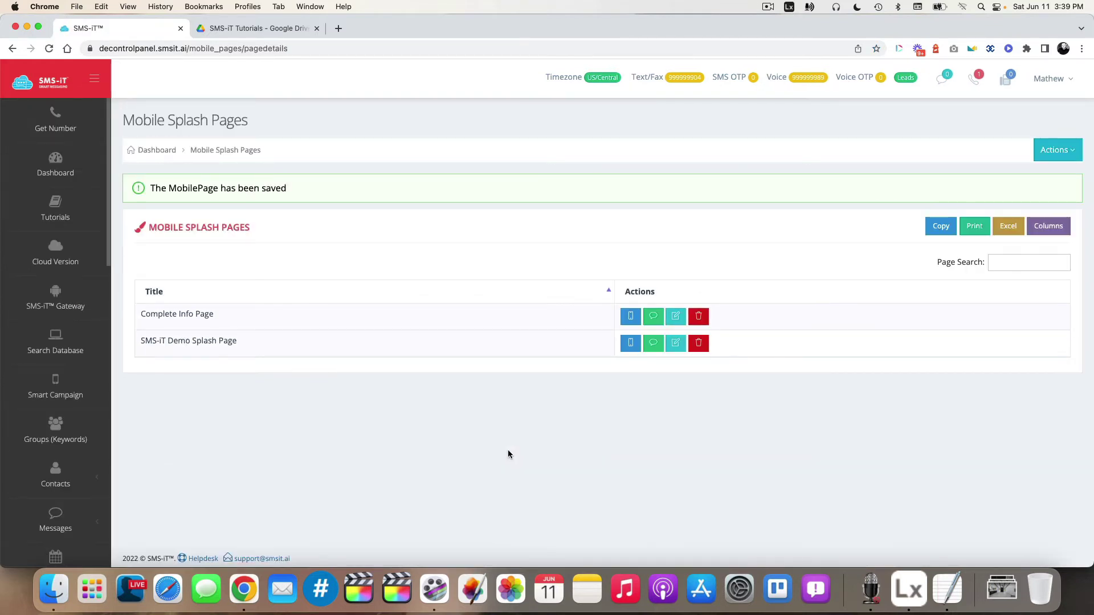
# Preview the Complete Info Page in an enlarged window, review its sign-up form through to the footer, and close the preview.
pyautogui.click(631, 318)
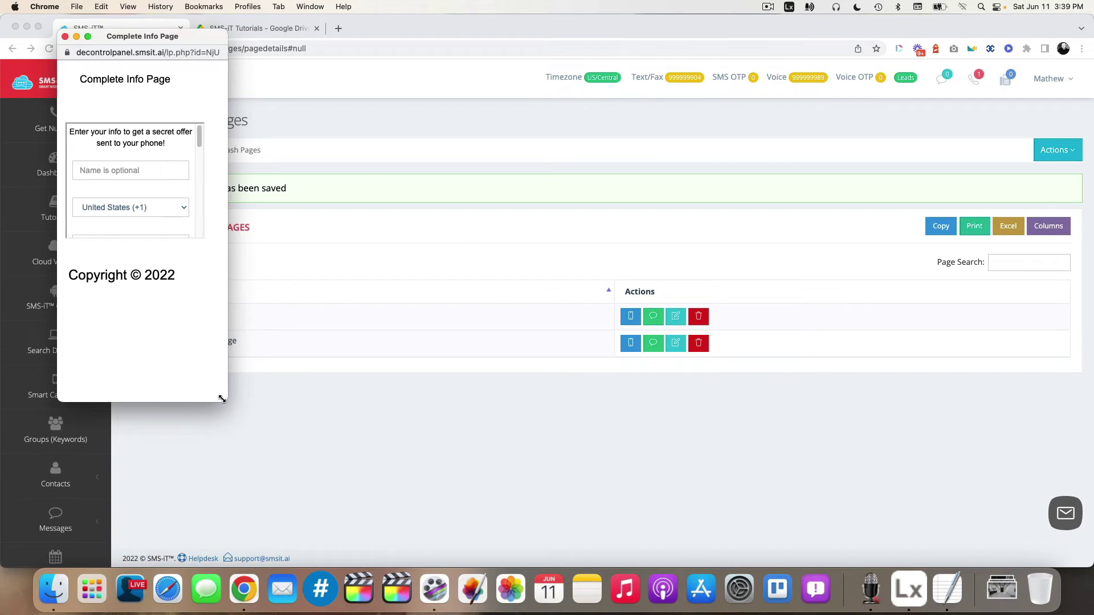
pyautogui.moveTo(223, 401); pyautogui.dragTo(396, 566)
pyautogui.scroll(-3, 266, 475)
pyautogui.scroll(3, 189, 349)
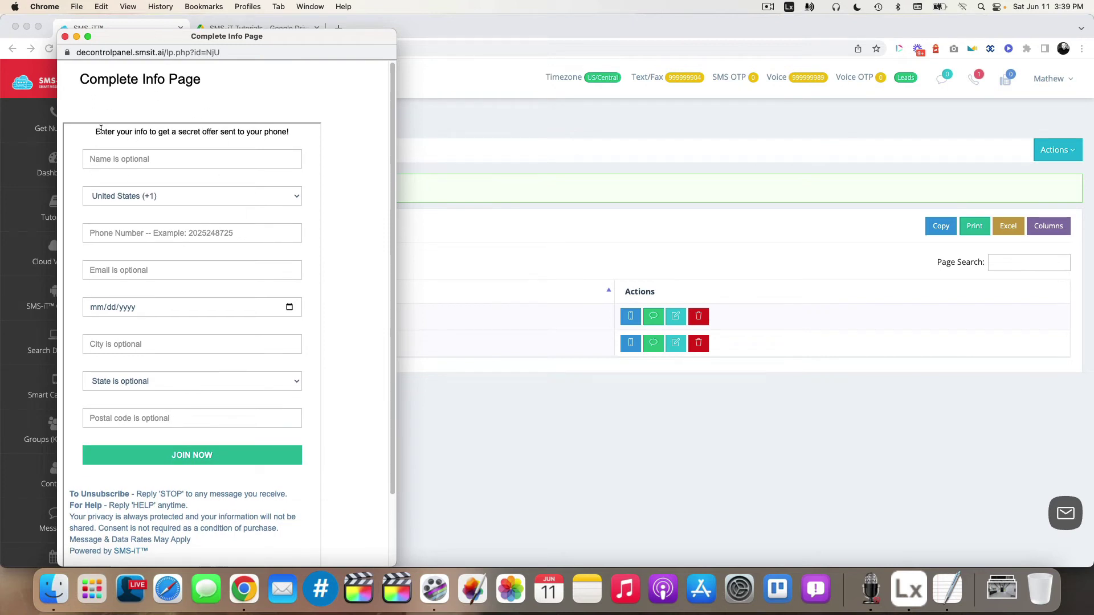
pyautogui.scroll(-3, 194, 269)
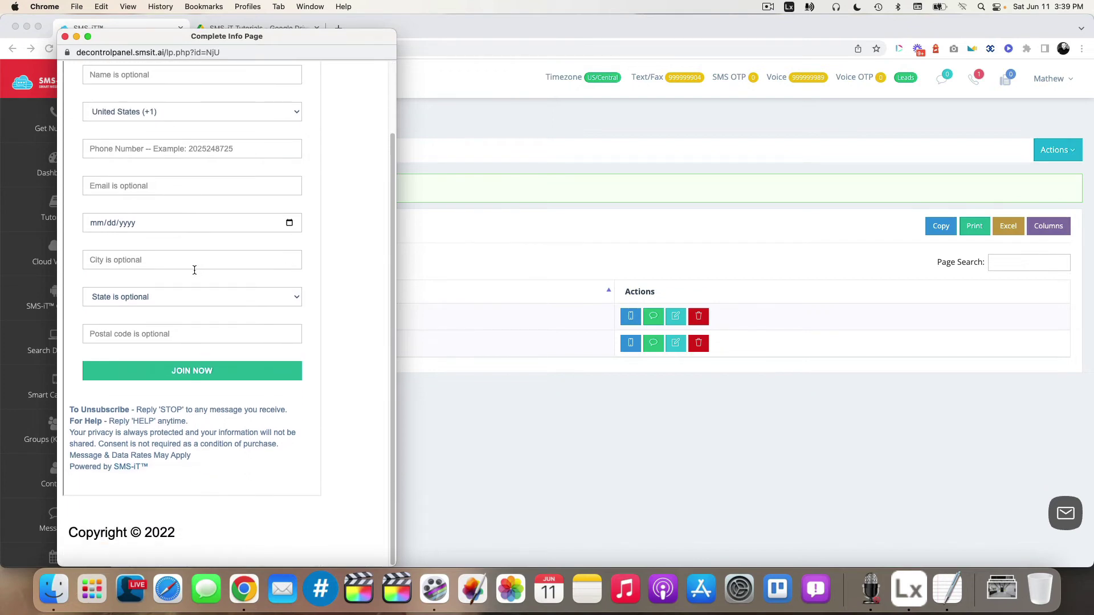
pyautogui.scroll(3, 195, 270)
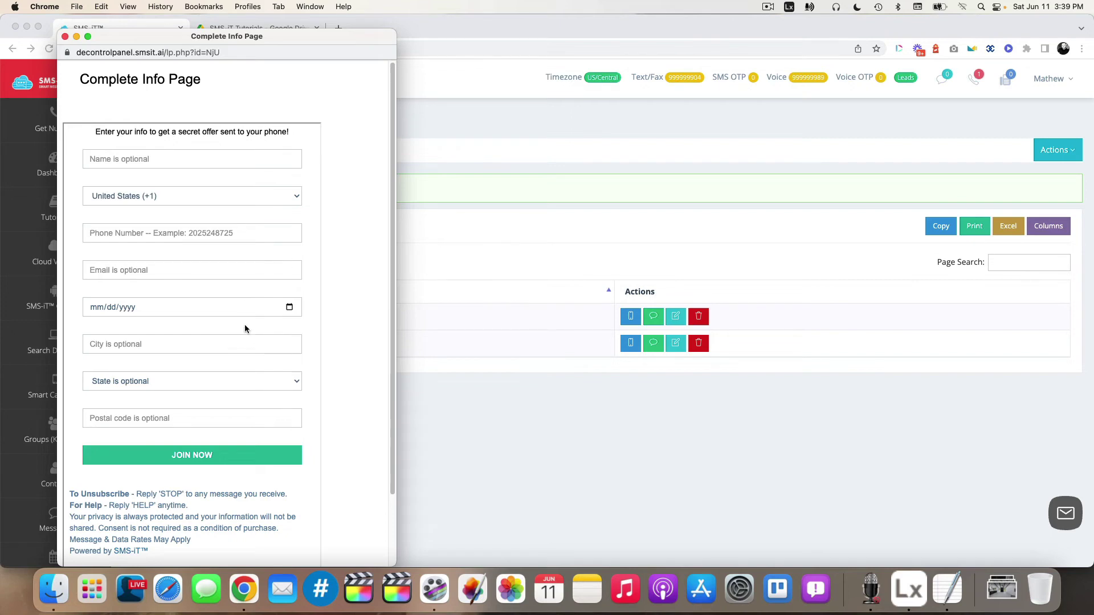
pyautogui.scroll(-3, 242, 319)
pyautogui.click(65, 36)
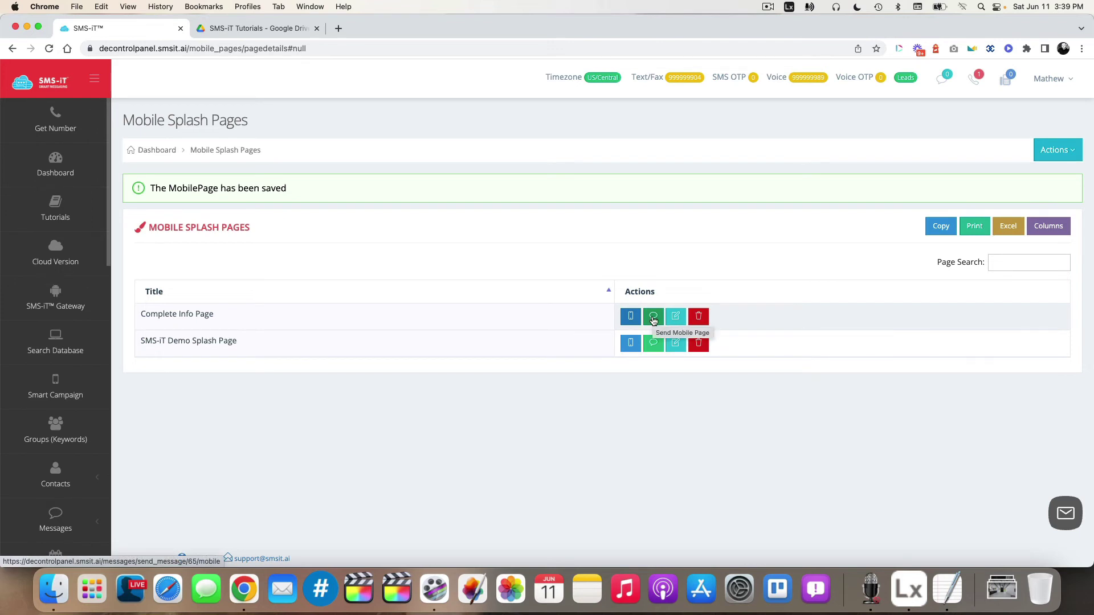
# Open the message-sending form for the Complete Info Page to examine it, and return to the Mobile Splash Pages list.
pyautogui.click(654, 318)
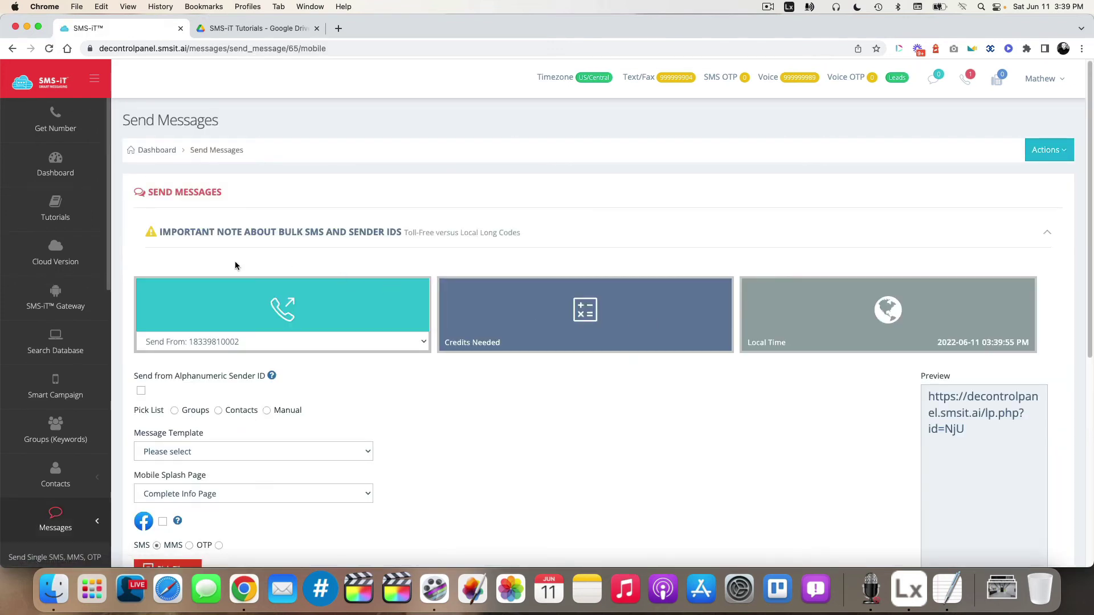
pyautogui.click(12, 48)
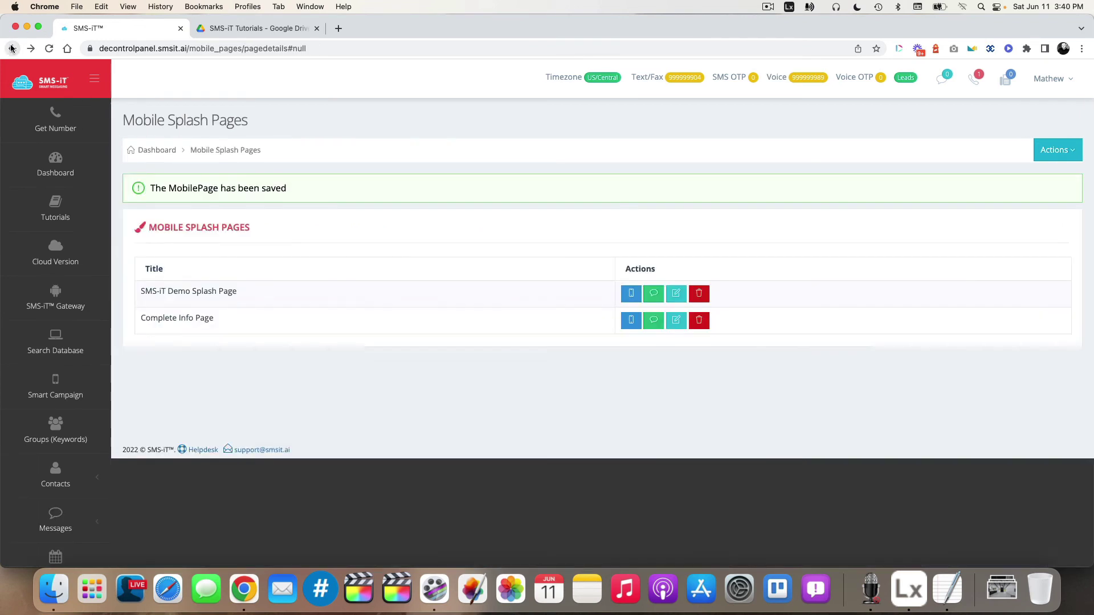
pyautogui.click(65, 36)
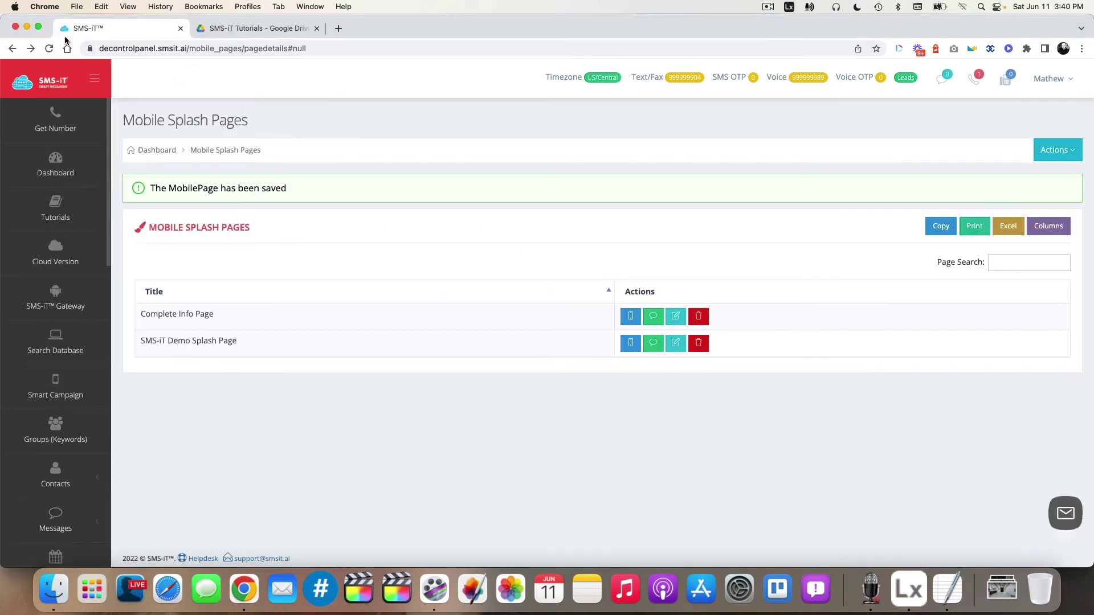
# Edit the Complete Info Page to use "Rockstar Leads Logo.png" from Pictures as its header logo, and save the page.
pyautogui.click(678, 317)
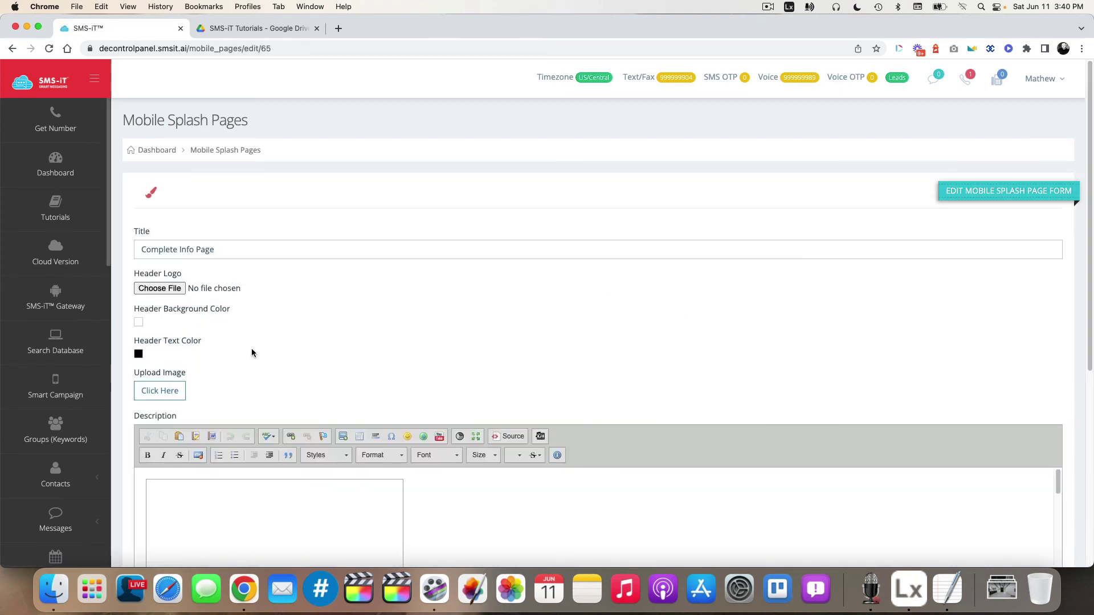
pyautogui.scroll(-5, 276, 403)
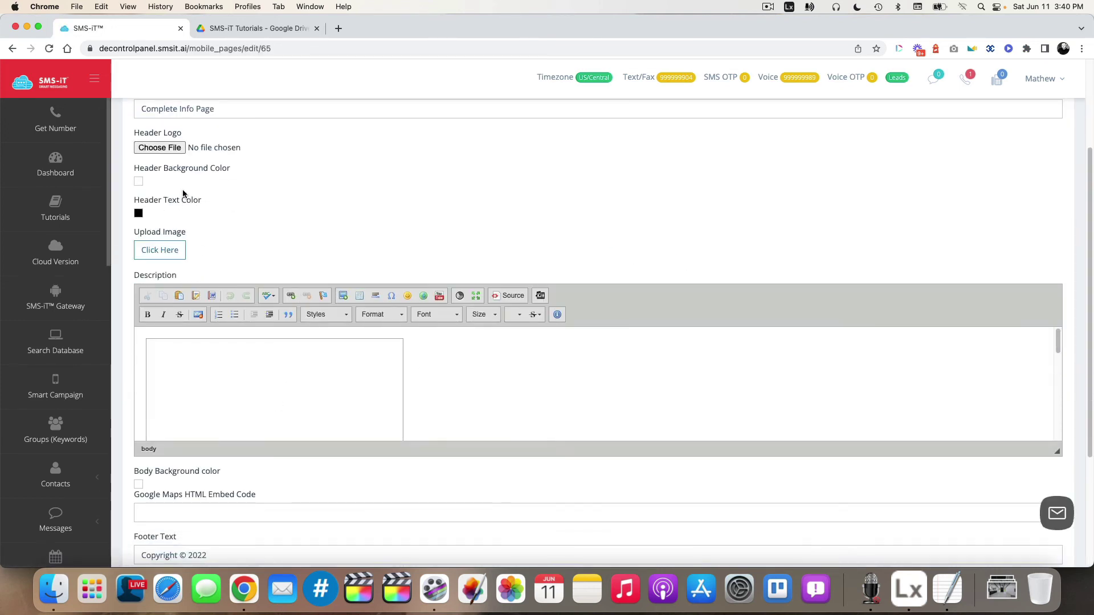
pyautogui.click(162, 150)
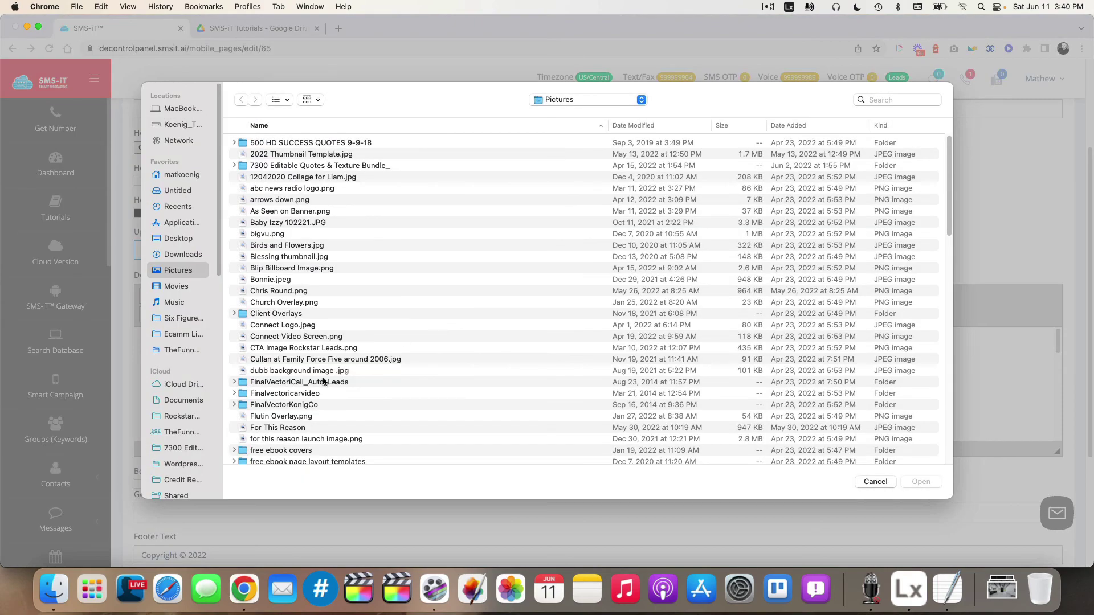
pyautogui.scroll(-15, 439, 323)
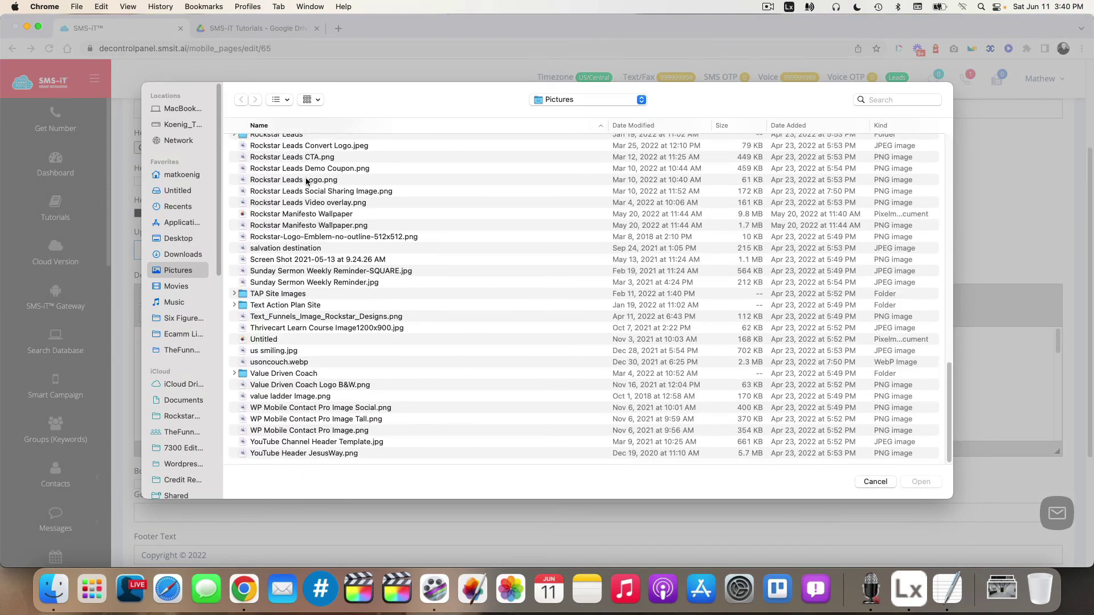
pyautogui.doubleClick(306, 180)
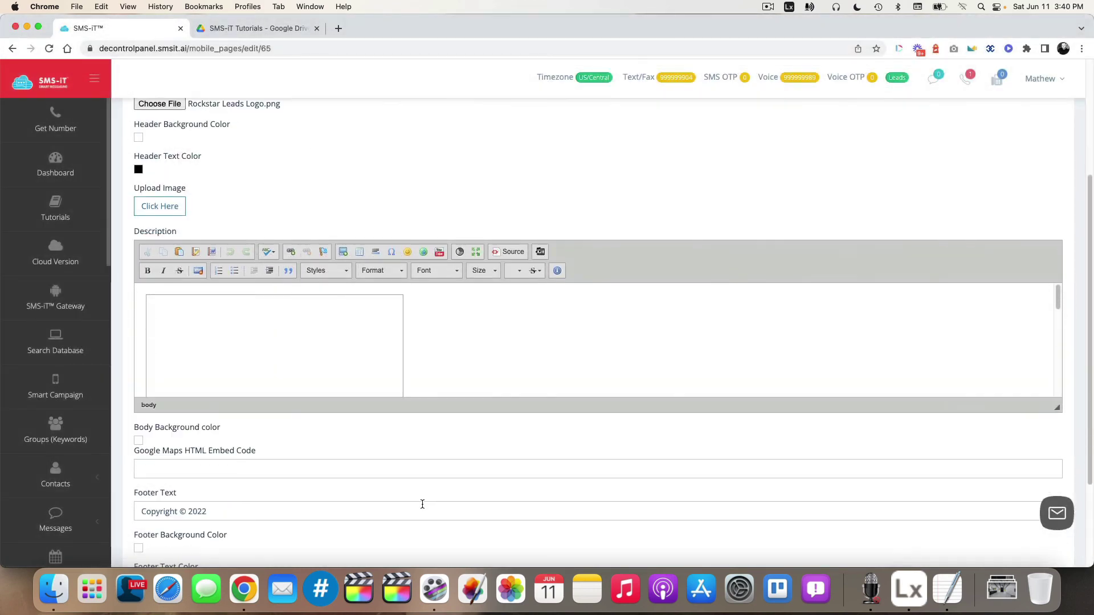
pyautogui.scroll(-5, 422, 504)
pyautogui.click(155, 491)
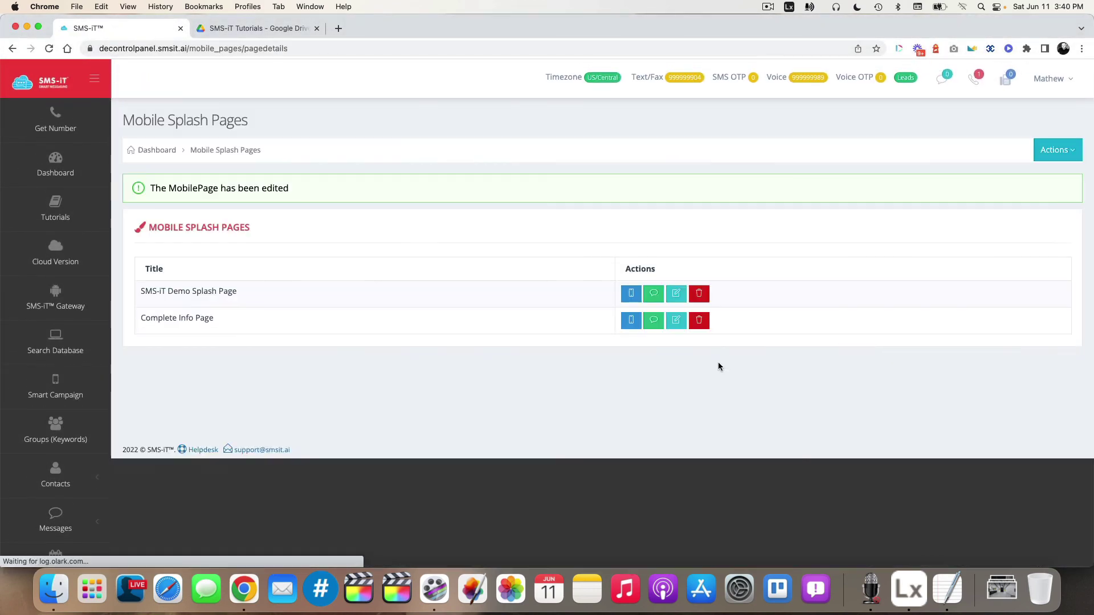
# Preview the edited Complete Info Page in an enlarged window to check its header logo and form, and close the preview.
pyautogui.click(631, 316)
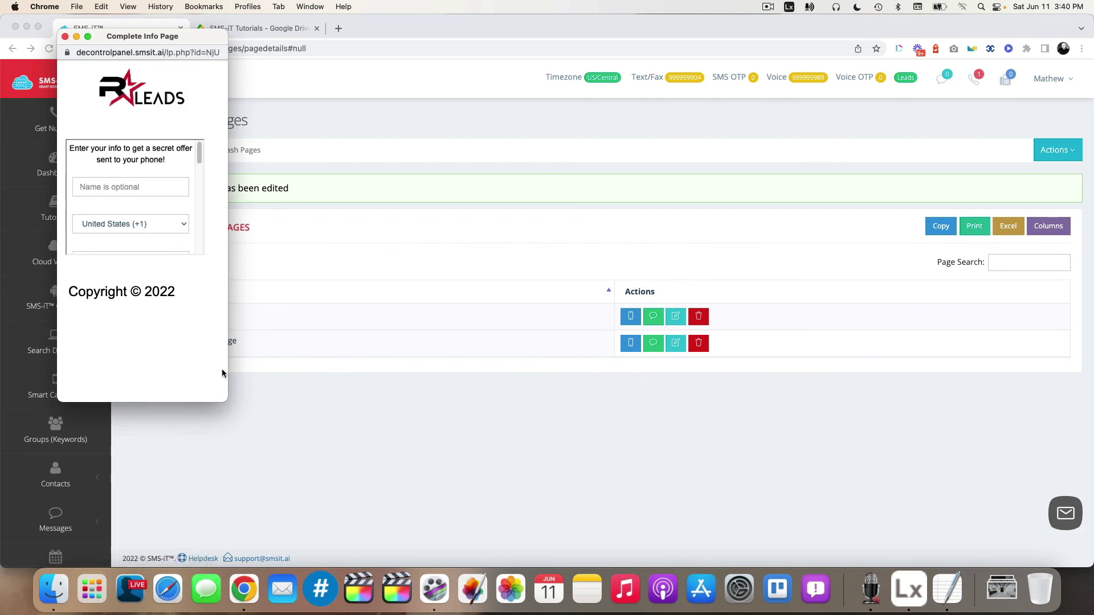
pyautogui.moveTo(222, 398); pyautogui.dragTo(349, 547)
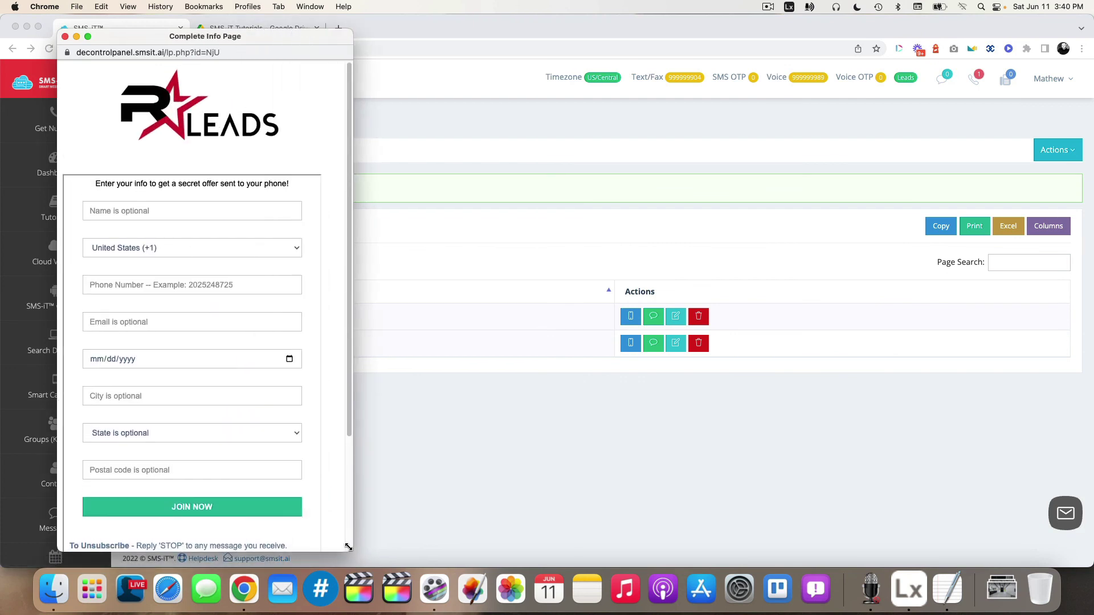
pyautogui.click(65, 37)
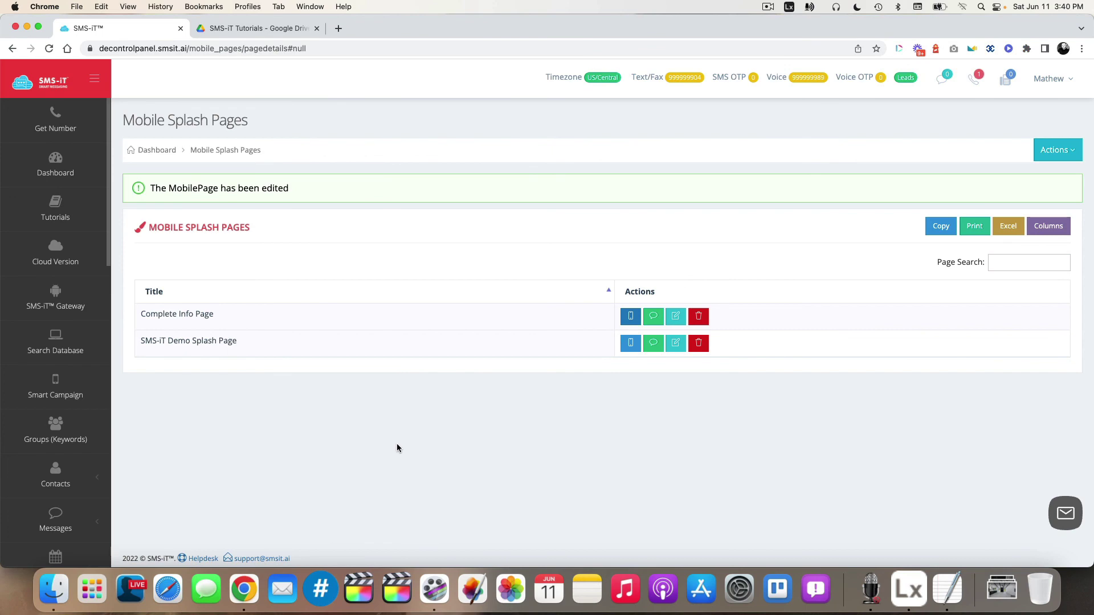